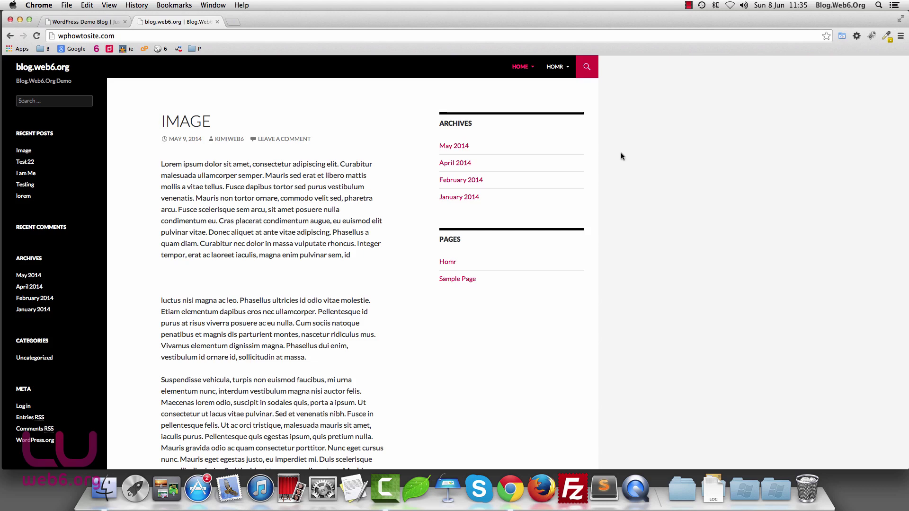
Open the I Am Me page from the Homr dropdown in the example site's navigation.
{"action": "mouse_move", "coordinate": [557, 75]}
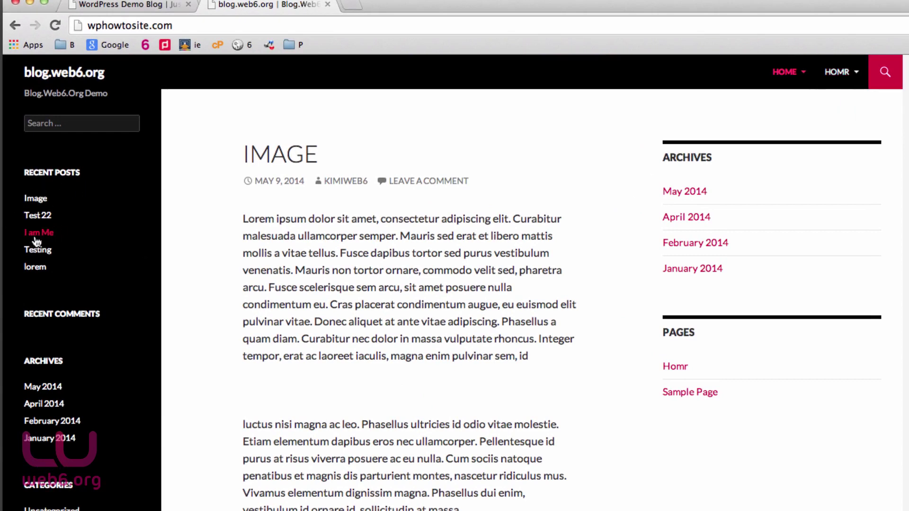
{"action": "mouse_move", "coordinate": [857, 75]}
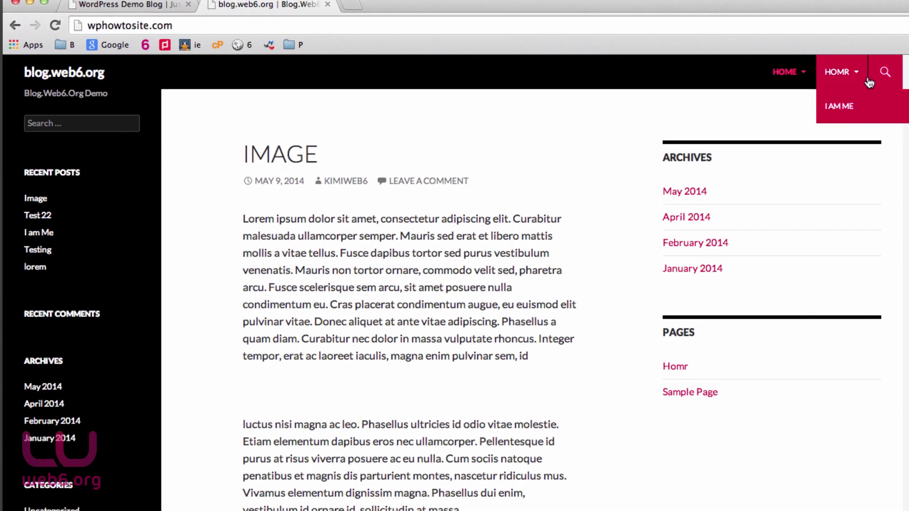
{"action": "left_click", "coordinate": [838, 111]}
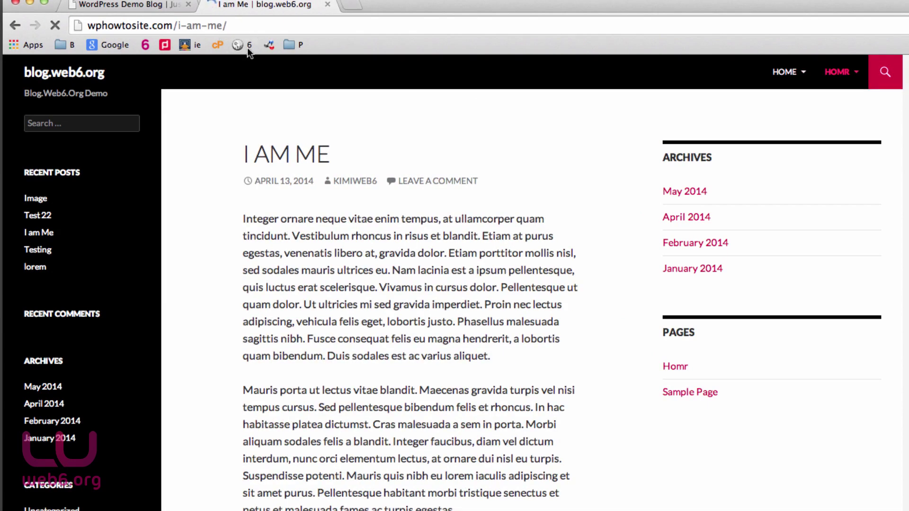
{"action": "scroll", "coordinate": [625, 254], "scroll_direction": "down", "scroll_amount": 5}
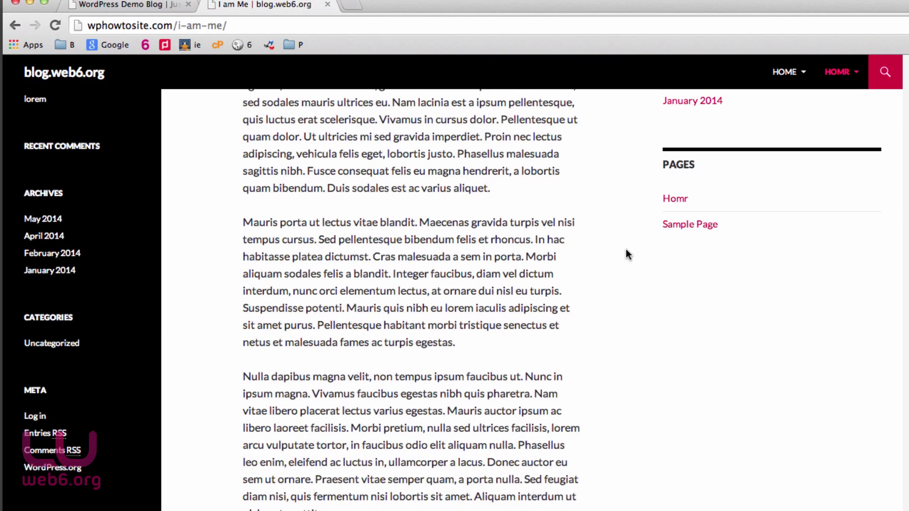
Switch to the demo blog and go to Appearance > Menus in wp-admin.
{"action": "left_click", "coordinate": [128, 4]}
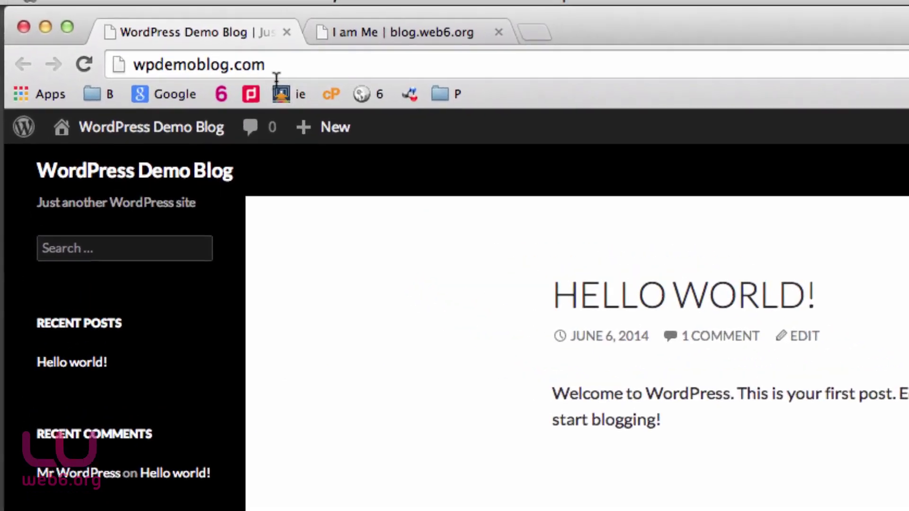
{"action": "left_click", "coordinate": [212, 34]}
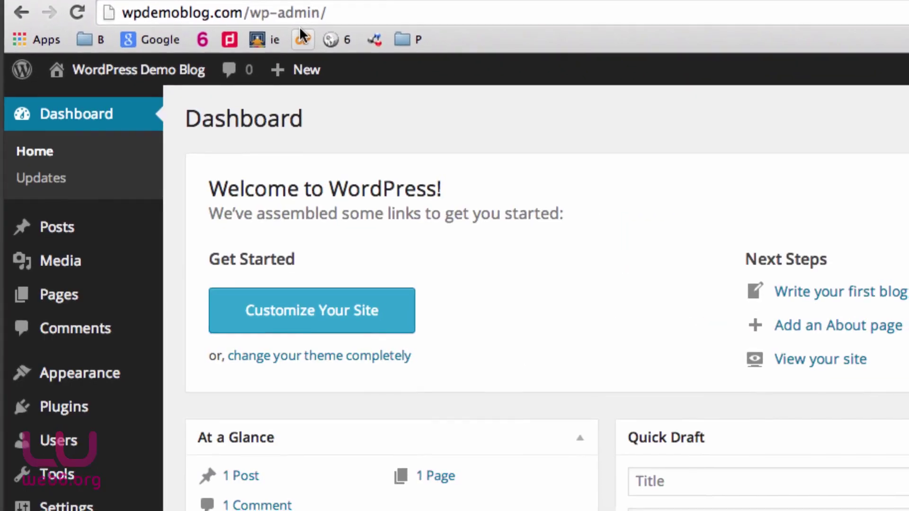
{"action": "mouse_move", "coordinate": [98, 365]}
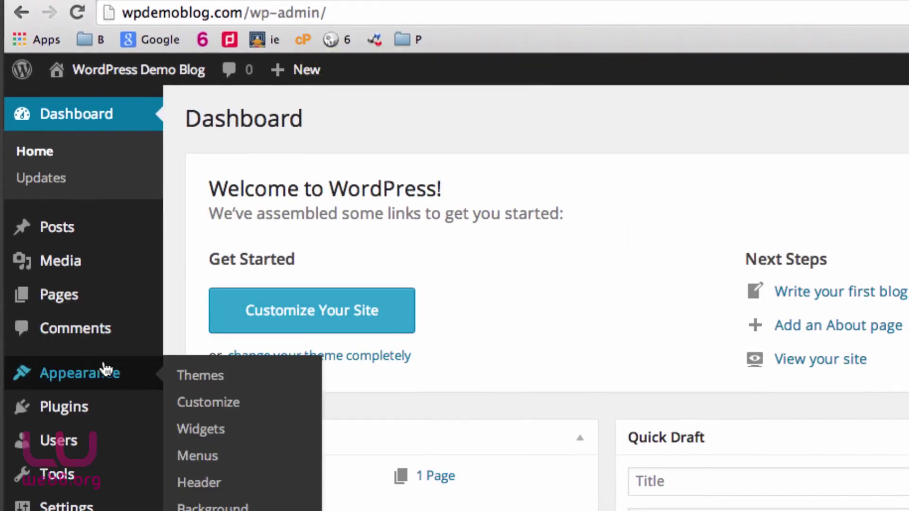
{"action": "left_click", "coordinate": [244, 461]}
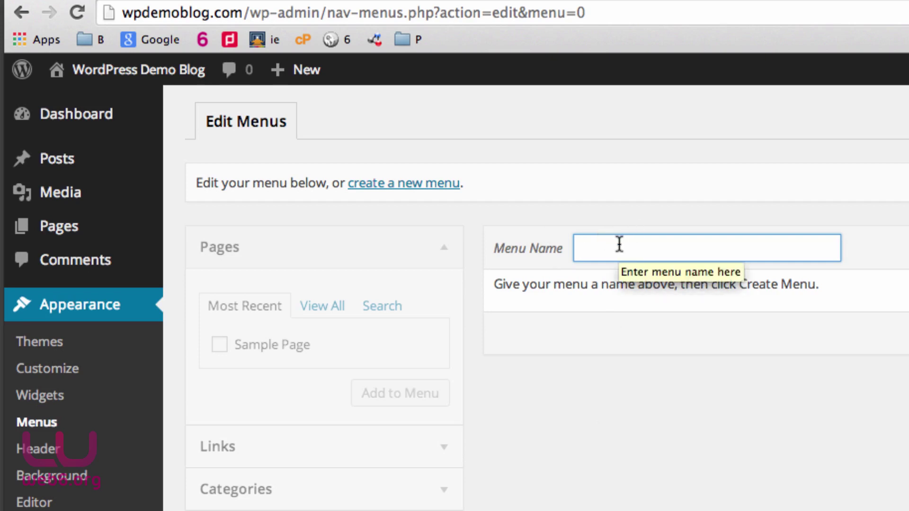
Create the menu 'Menu no 1' and show the Posts, Tags and Format boxes.
{"action": "type", "text": "Menu no"}
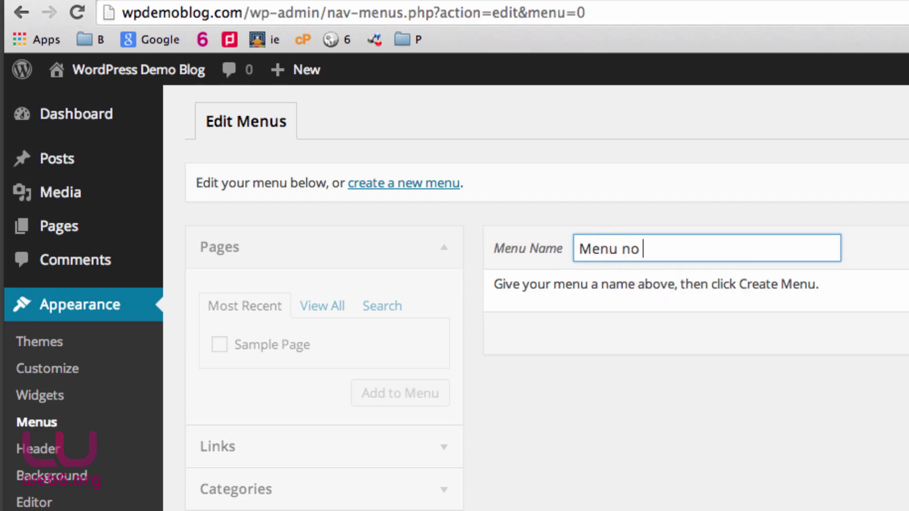
{"action": "type", "text": " 1"}
{"action": "left_click", "coordinate": [865, 149]}
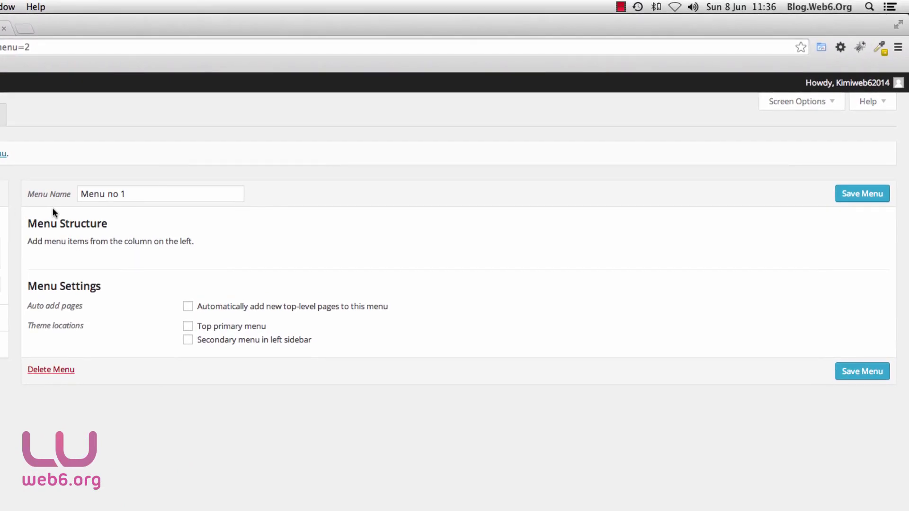
{"action": "left_click", "coordinate": [821, 100]}
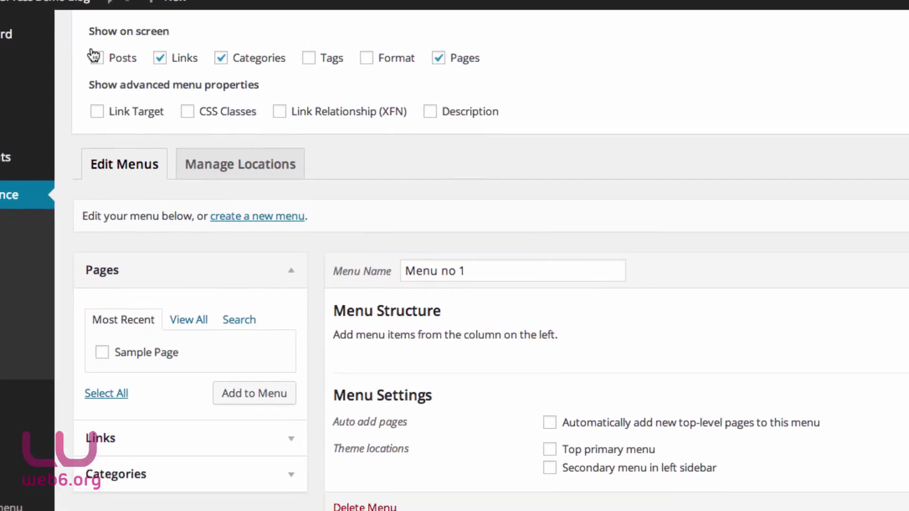
{"action": "left_click", "coordinate": [97, 58]}
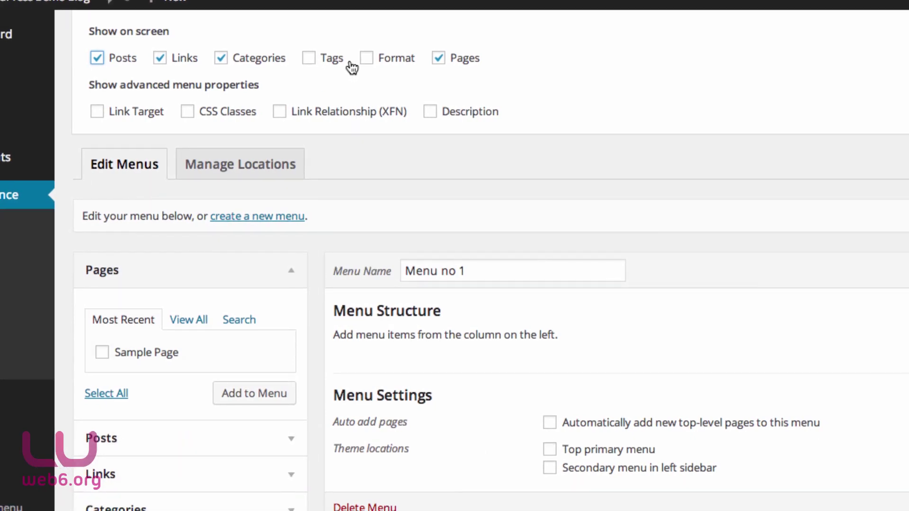
{"action": "left_click", "coordinate": [310, 60]}
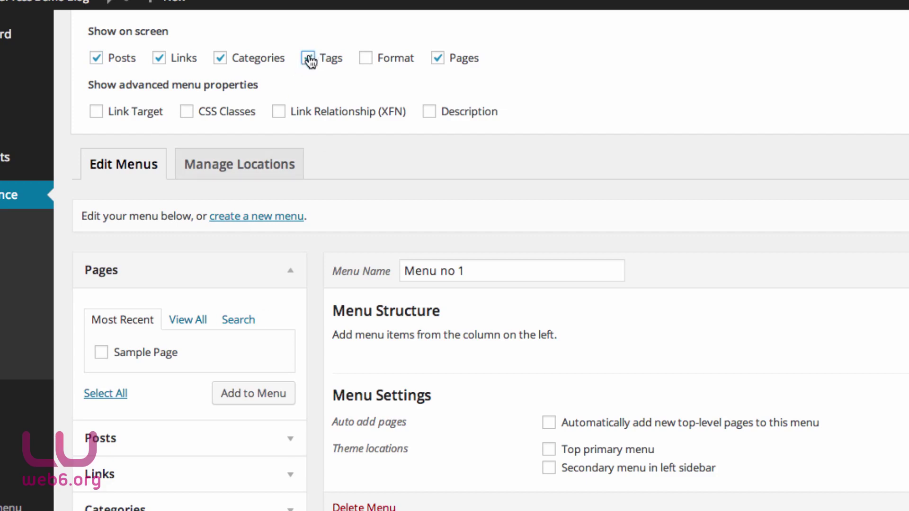
{"action": "left_click", "coordinate": [366, 58]}
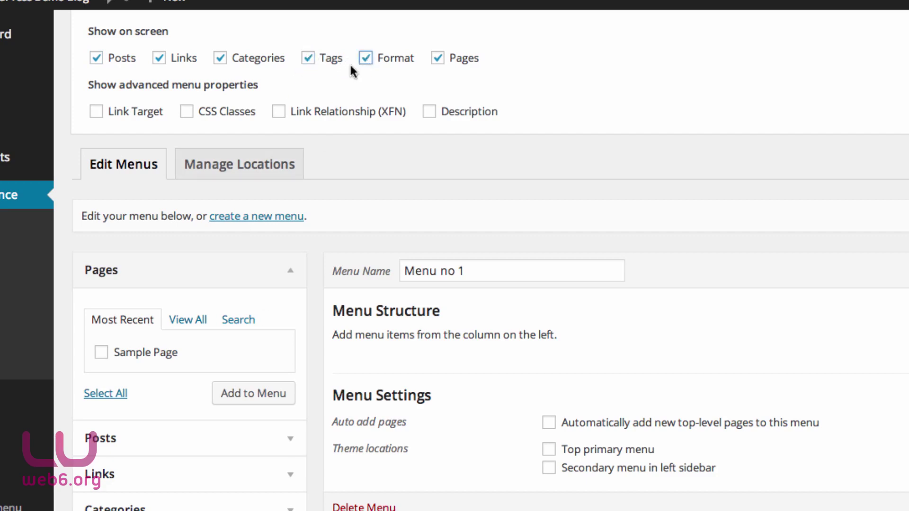
Enable the Description, Link Relationship (XFN), CSS Classes and Link Target menu properties.
{"action": "left_click", "coordinate": [429, 112]}
{"action": "left_click", "coordinate": [279, 113]}
{"action": "left_click", "coordinate": [187, 114]}
{"action": "left_click", "coordinate": [97, 113]}
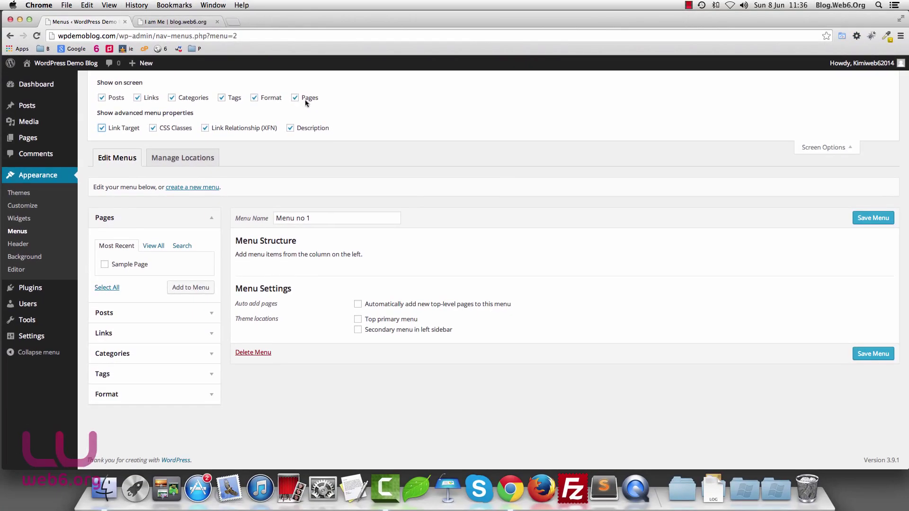
Add the Hello world! post to Menu no 1.
{"action": "left_click", "coordinate": [846, 149]}
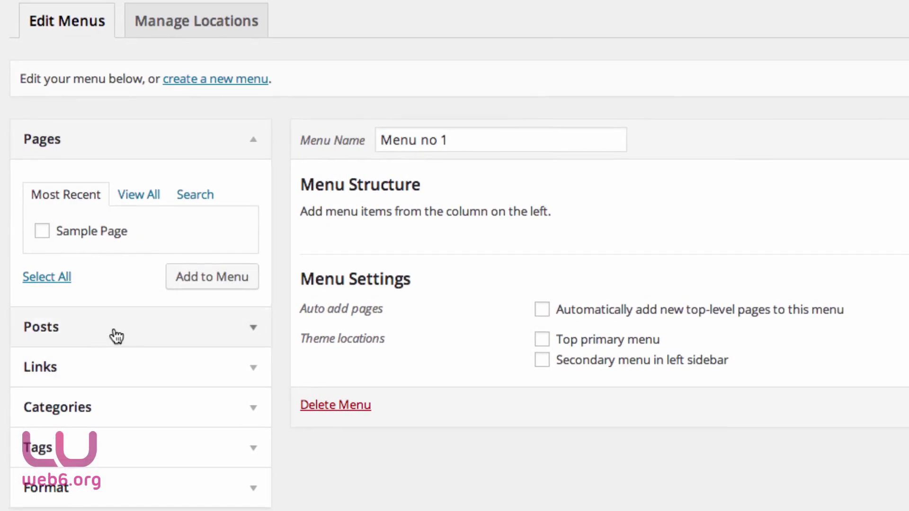
{"action": "left_click", "coordinate": [257, 329]}
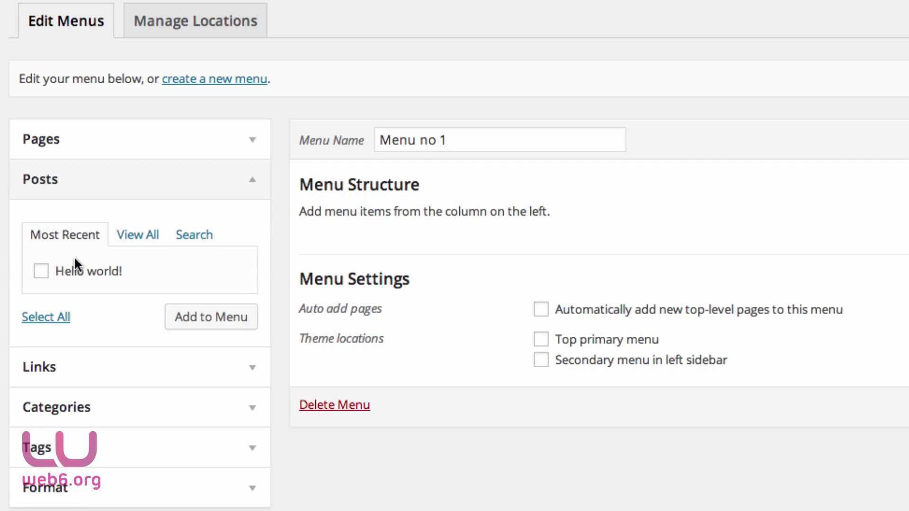
{"action": "left_click", "coordinate": [140, 237]}
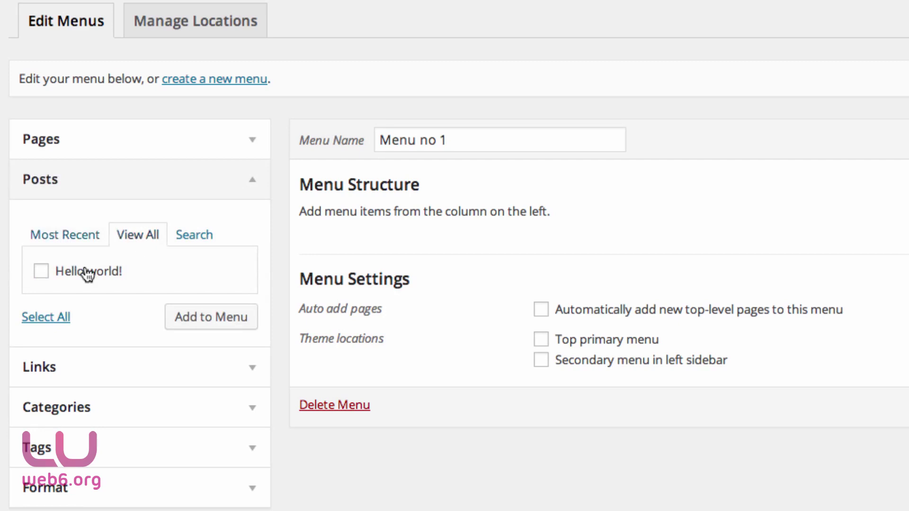
{"action": "left_click", "coordinate": [40, 275]}
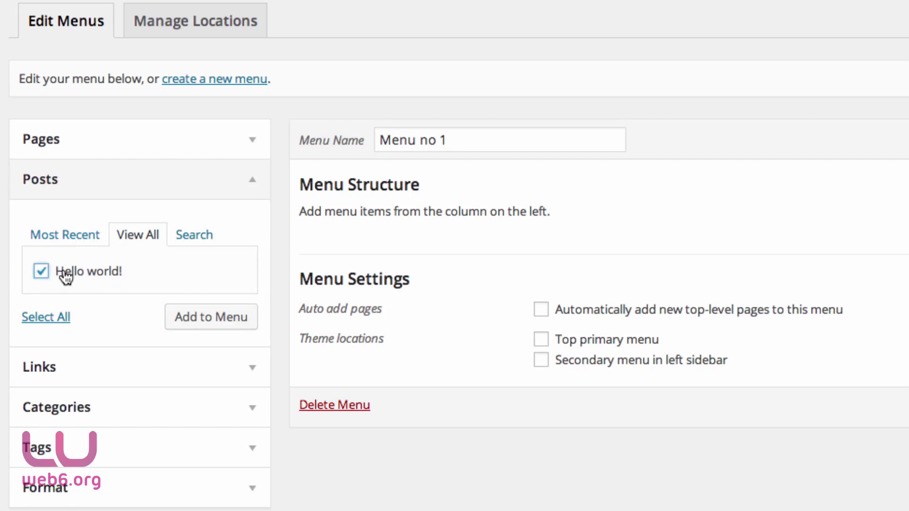
{"action": "left_click", "coordinate": [186, 317]}
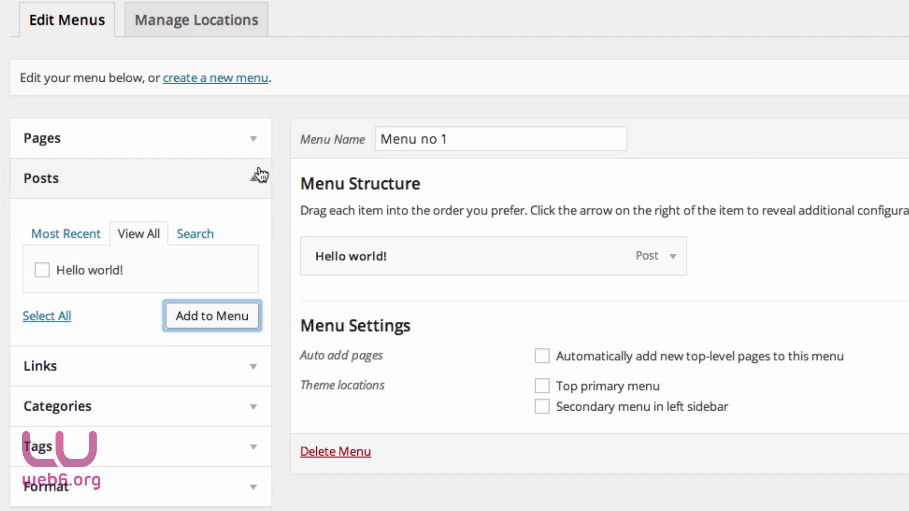
Add the Home and Sample Page pages to the menu.
{"action": "left_click", "coordinate": [251, 142]}
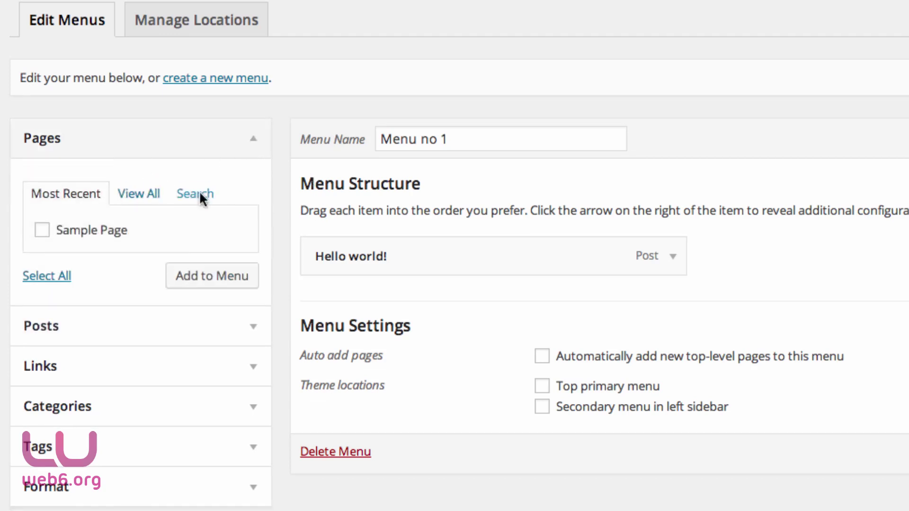
{"action": "left_click", "coordinate": [137, 199]}
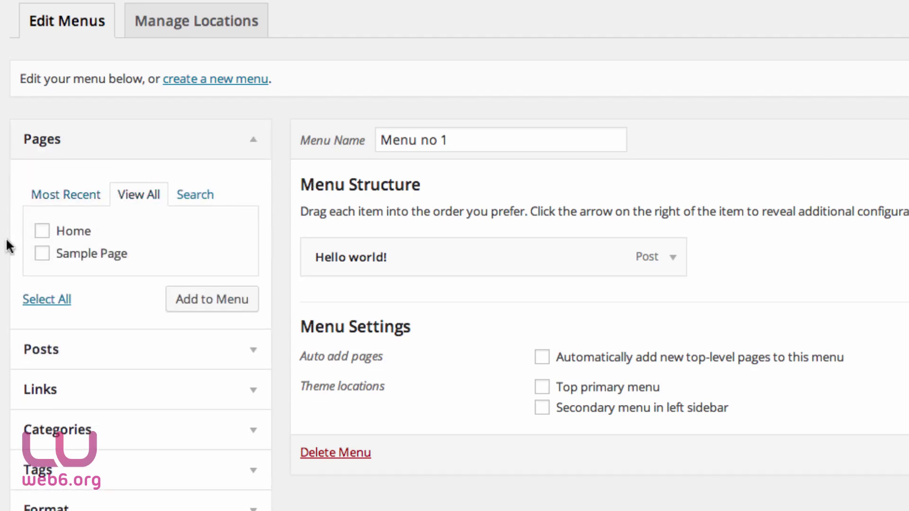
{"action": "left_click", "coordinate": [56, 301]}
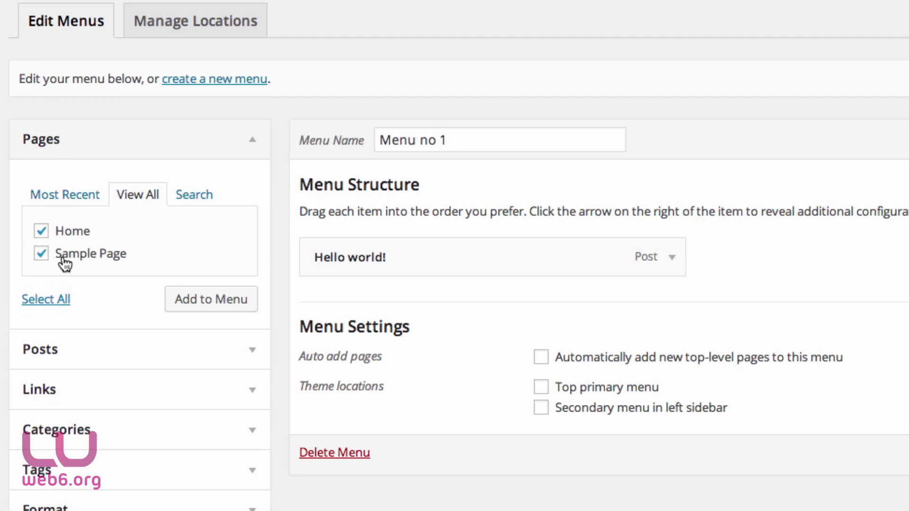
{"action": "left_click", "coordinate": [203, 306]}
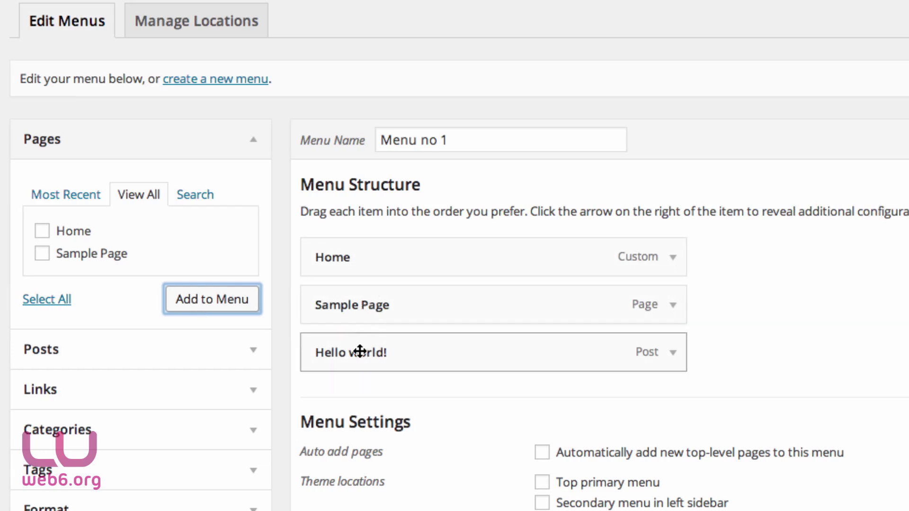
Nest Hello world! under Sample Page, enable auto-add pages and Top primary menu, then save.
{"action": "left_click_drag", "start_coordinate": [360, 352], "coordinate": [402, 351]}
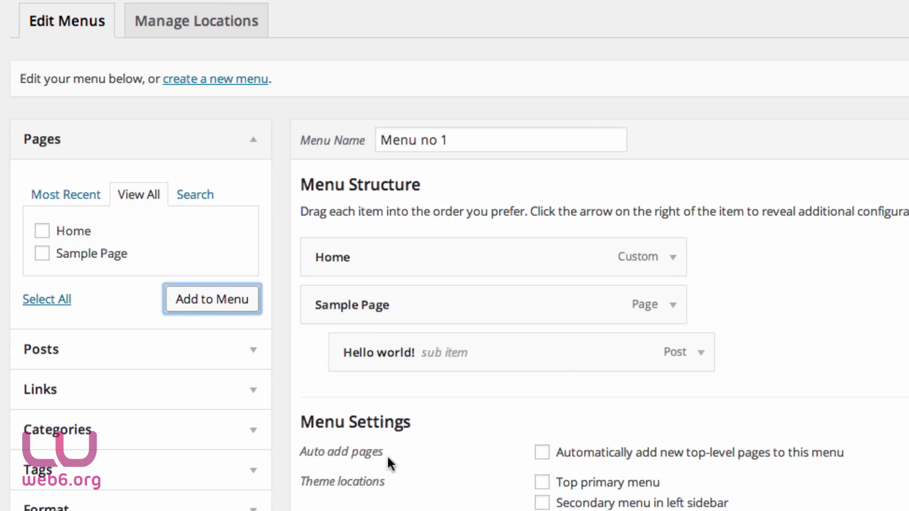
{"action": "left_click", "coordinate": [542, 453]}
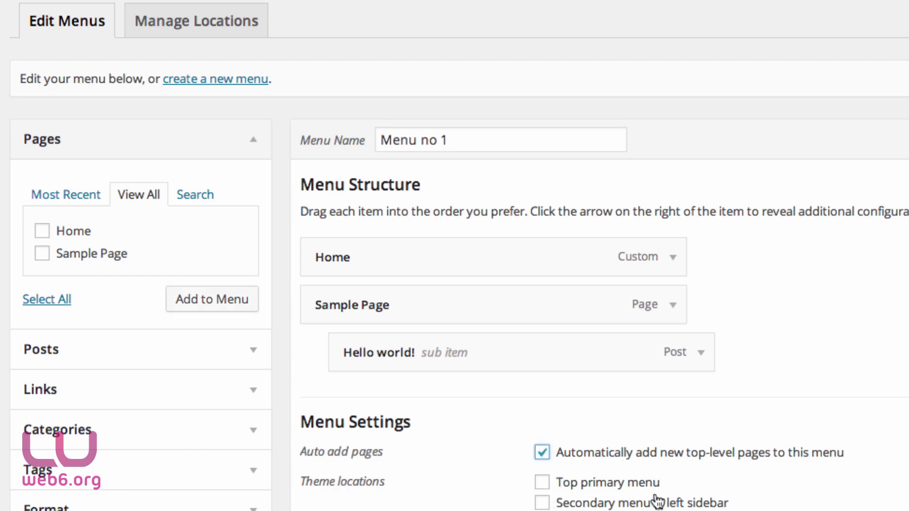
{"action": "left_click", "coordinate": [542, 482]}
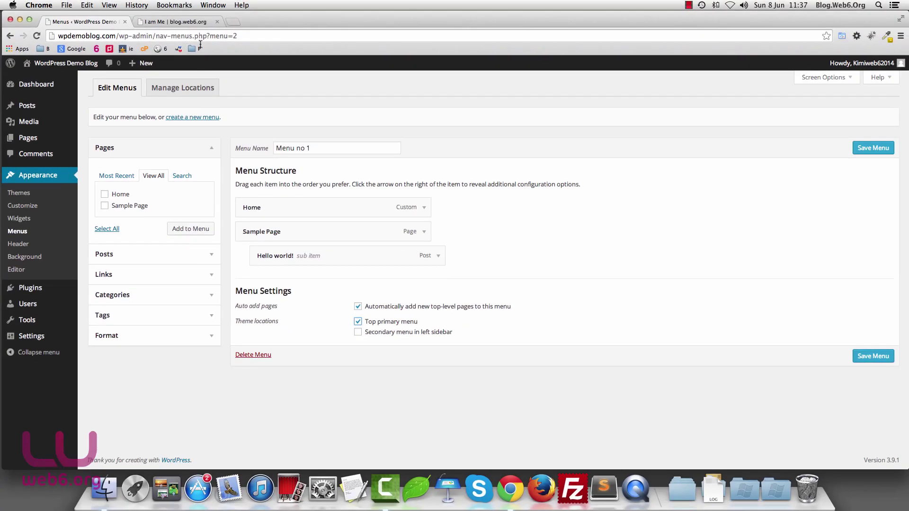
{"action": "left_click", "coordinate": [190, 22]}
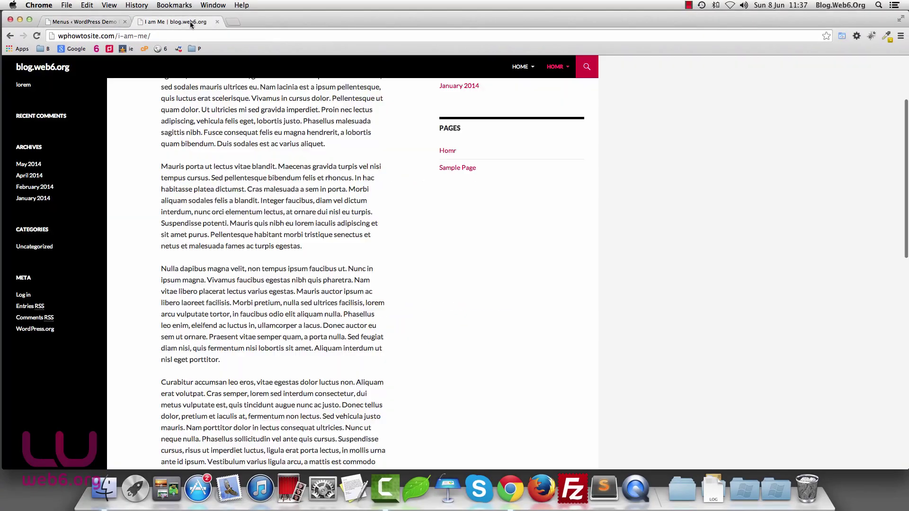
{"action": "left_click", "coordinate": [73, 23]}
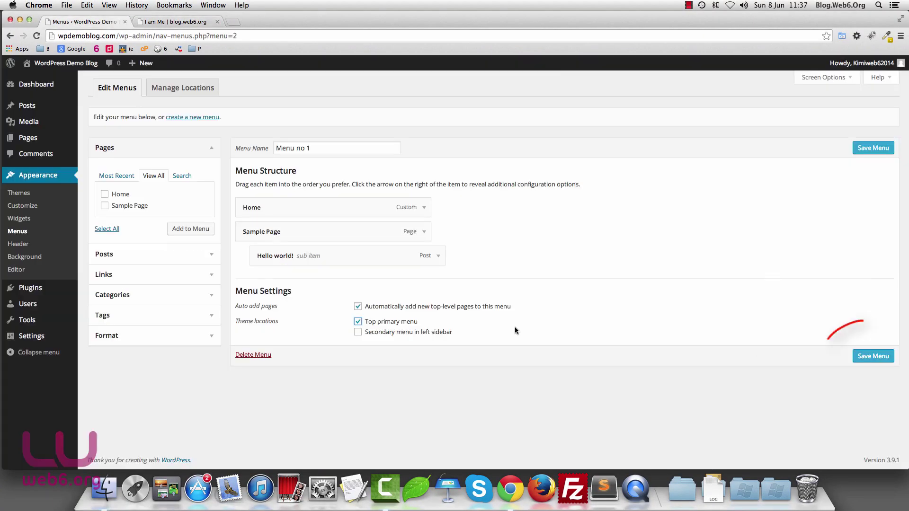
{"action": "left_click", "coordinate": [874, 357]}
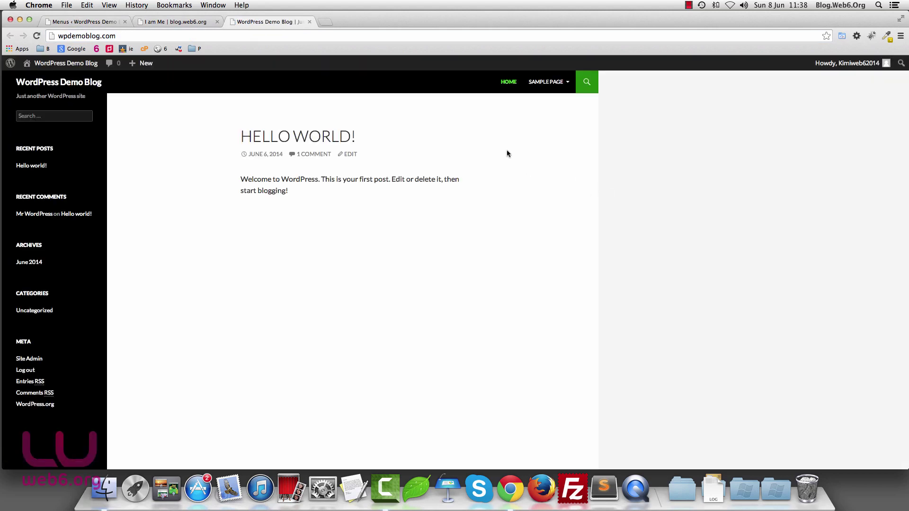
Open Hello world! from the Sample Page dropdown on the live site and select its address.
{"action": "mouse_move", "coordinate": [548, 85]}
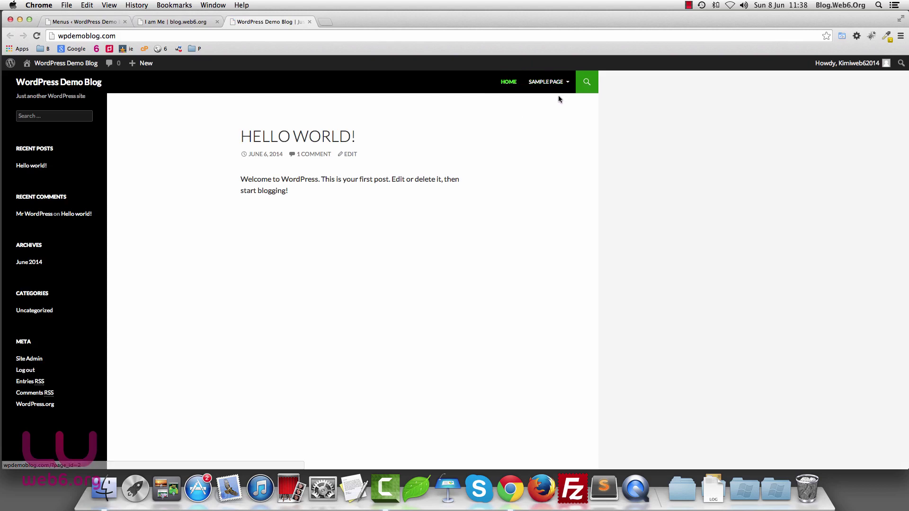
{"action": "left_click", "coordinate": [71, 22]}
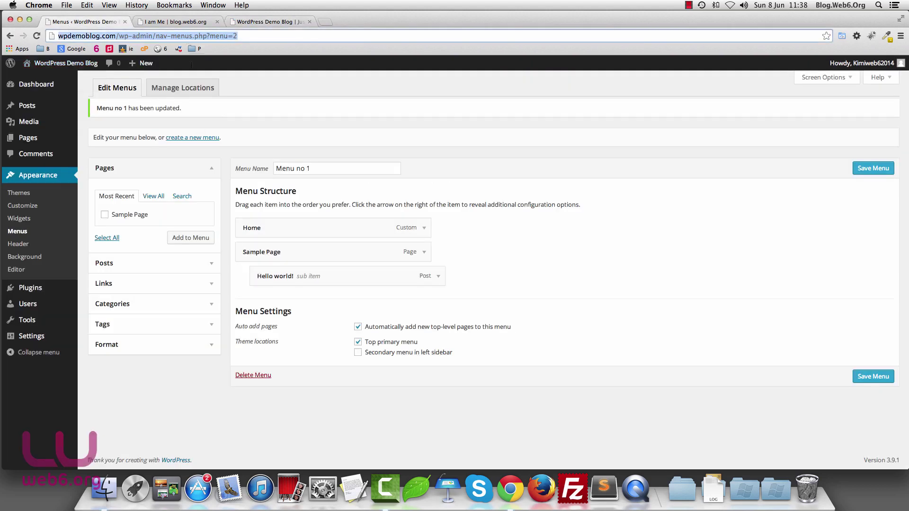
{"action": "left_click", "coordinate": [254, 22]}
{"action": "mouse_move", "coordinate": [545, 82]}
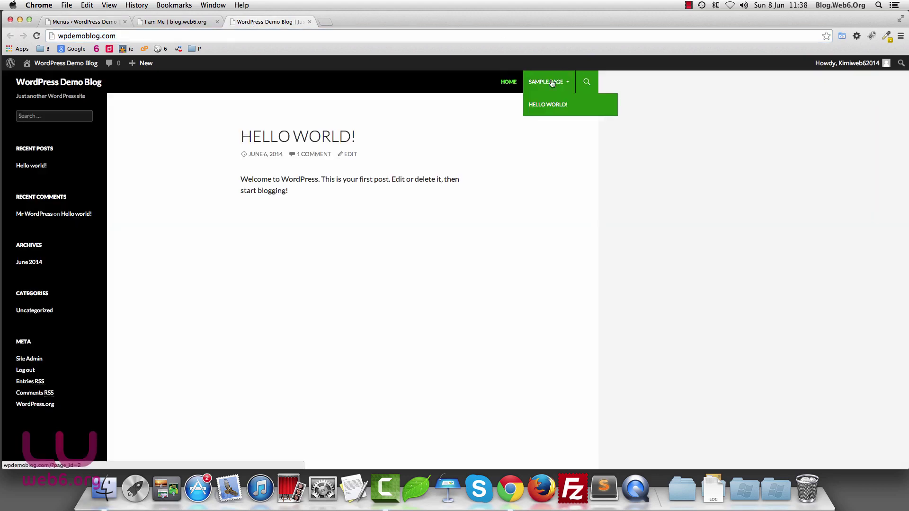
{"action": "left_click", "coordinate": [540, 113]}
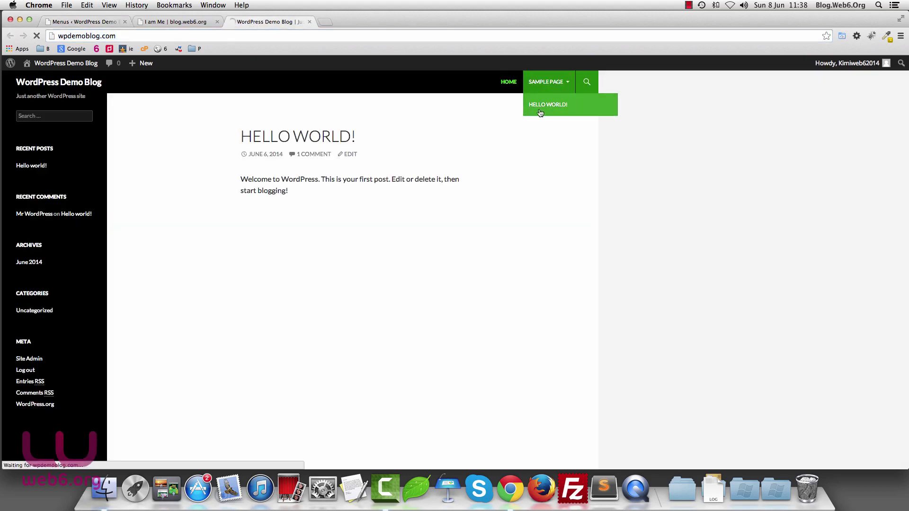
{"action": "left_click", "coordinate": [152, 36]}
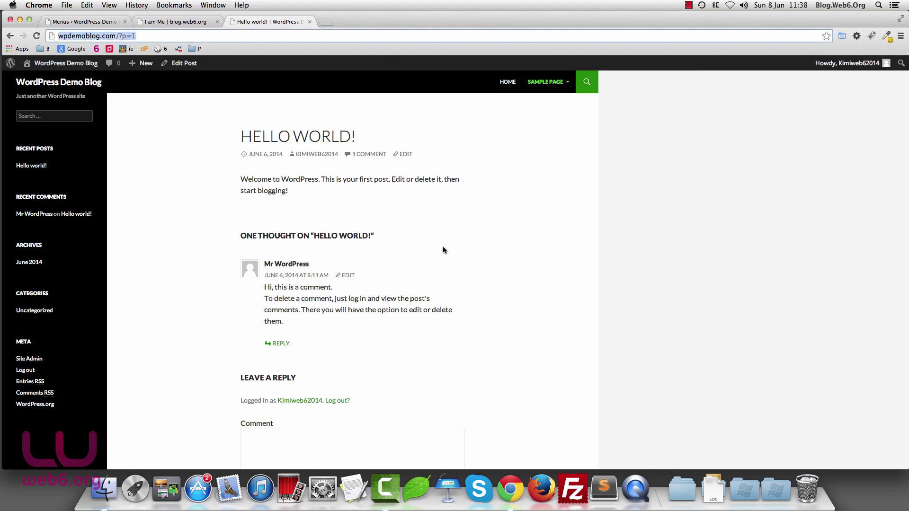